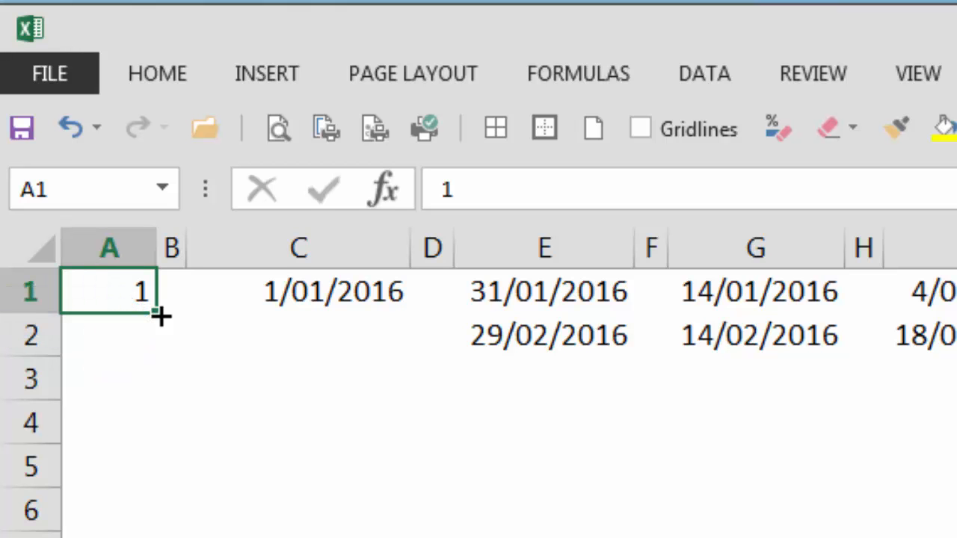
- Fill the number 1 from A1 down to A11 and the date in C1 down to C11 as consecutive days
{"action": "left_click_drag", "start_coordinate": [161, 317], "coordinate": [192, 537]}
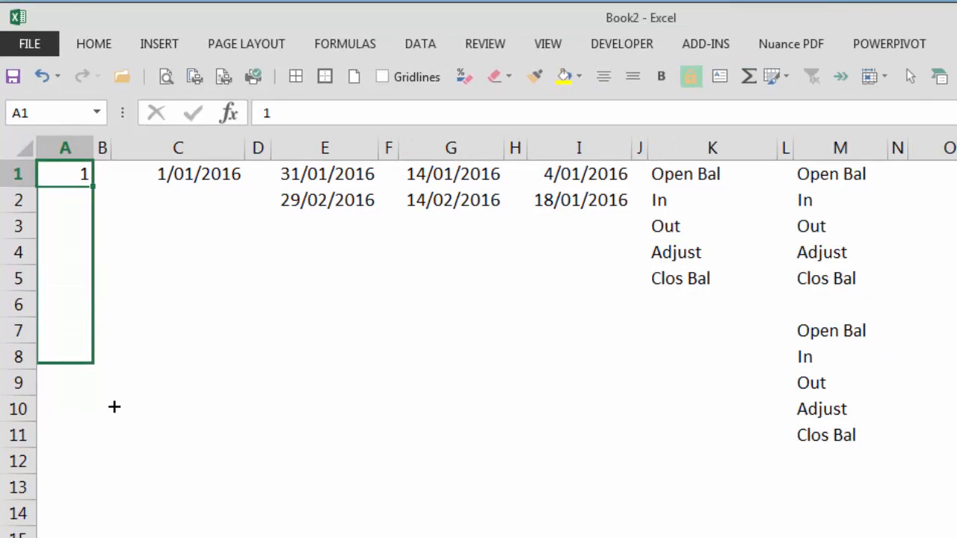
{"action": "left_click_drag", "start_coordinate": [115, 407], "coordinate": [122, 445]}
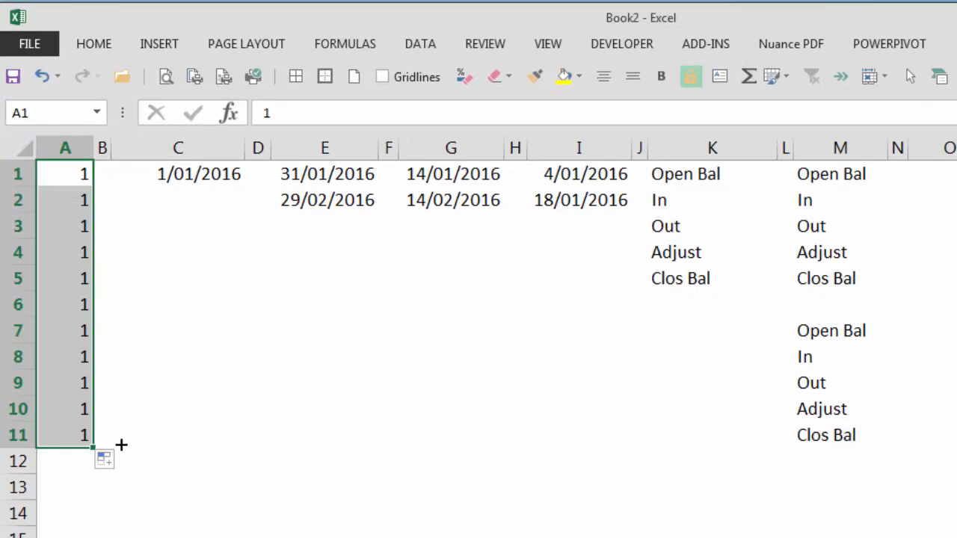
{"action": "left_click", "coordinate": [218, 181]}
{"action": "left_click_drag", "start_coordinate": [245, 186], "coordinate": [266, 456]}
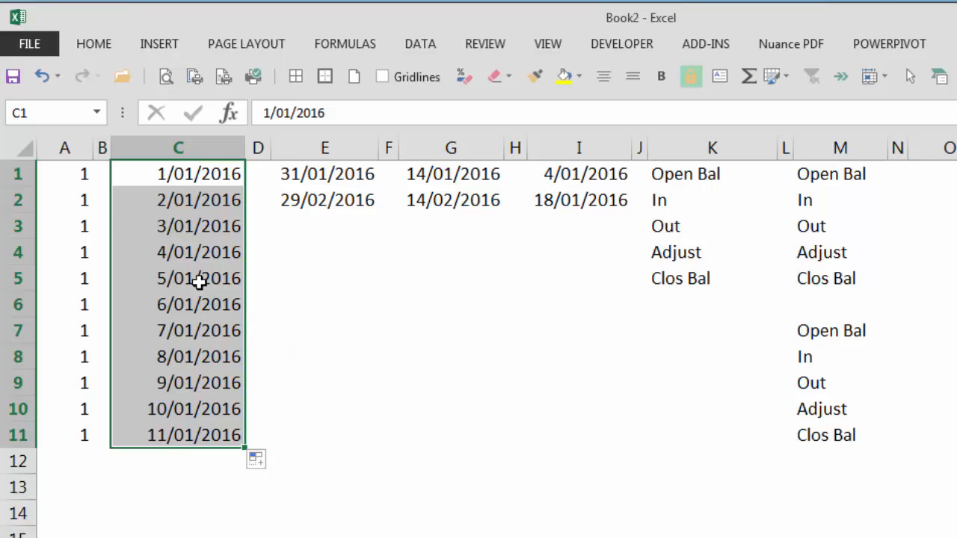
- Refill column A from A1 down to A11 as a number series increasing by 1
{"action": "left_click", "coordinate": [82, 178]}
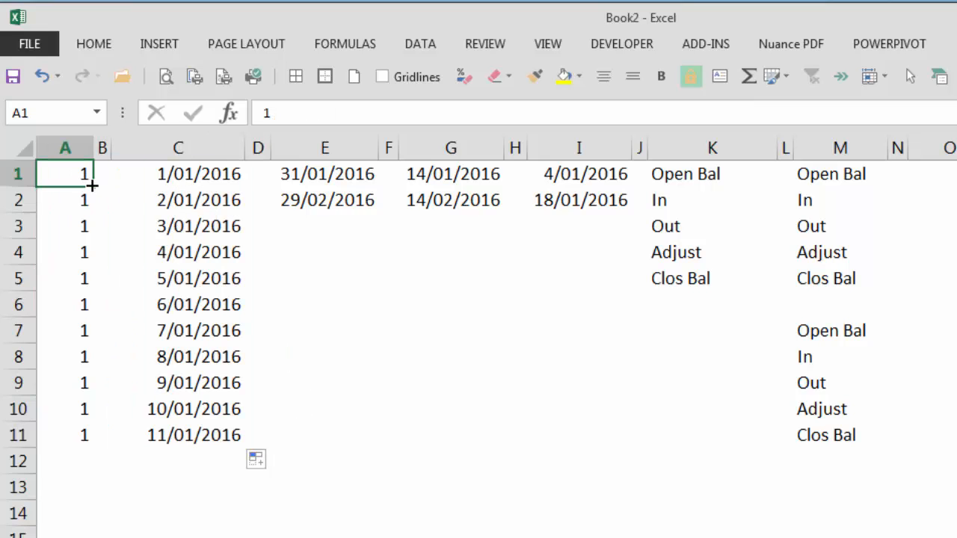
{"action": "key", "text": "ctrl"}
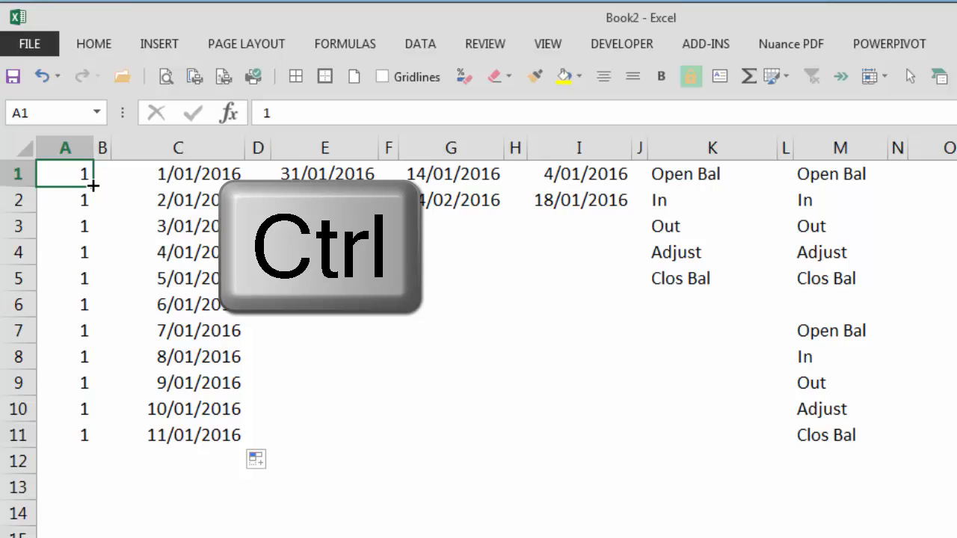
{"action": "left_click_drag", "start_coordinate": [93, 185], "coordinate": [106, 444]}
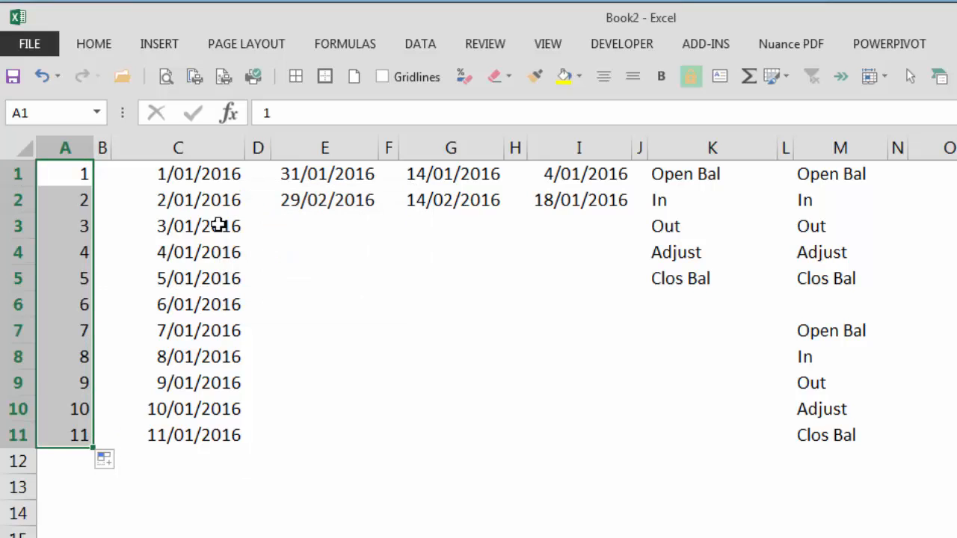
- Fill C2:C11 with unchanged copies of the date in C1, and clear the range A2:C11
{"action": "left_click", "coordinate": [224, 175]}
{"action": "left_click_drag", "start_coordinate": [246, 187], "coordinate": [254, 442]}
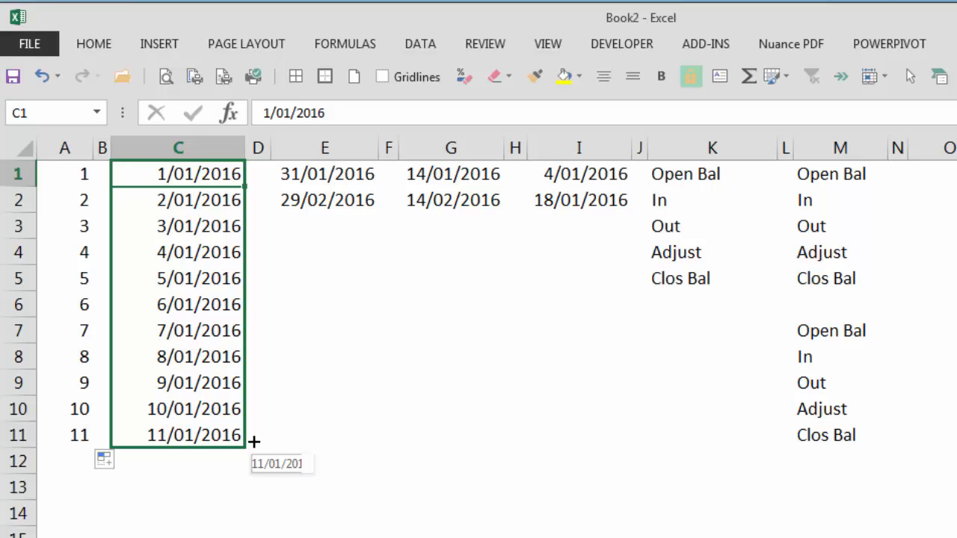
{"action": "left_click_drag", "start_coordinate": [255, 442], "coordinate": [252, 442]}
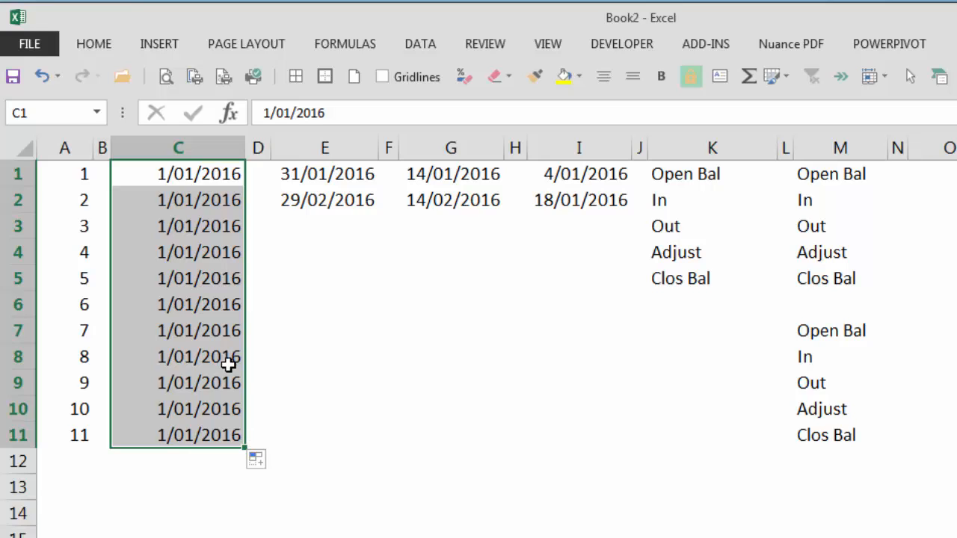
{"action": "left_click_drag", "start_coordinate": [80, 199], "coordinate": [186, 432]}
{"action": "key", "text": "Delete"}
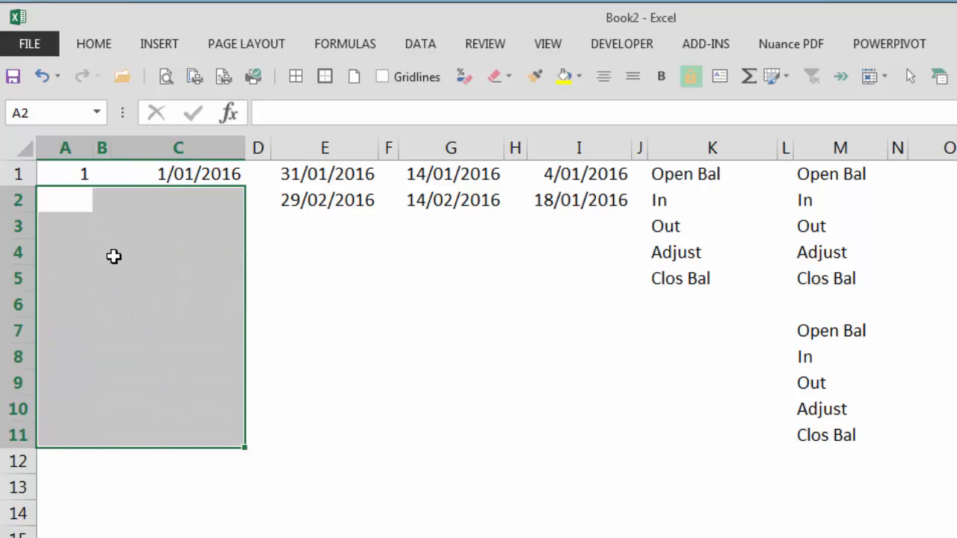
- Enter 2 in A2 and extend the series from A1:A2 down to A13
{"action": "left_click", "coordinate": [87, 199]}
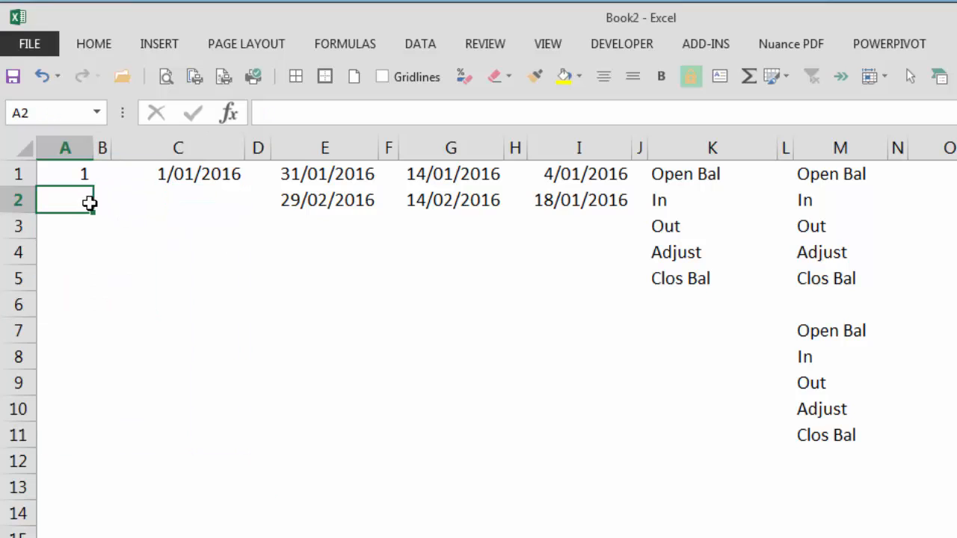
{"action": "type", "text": "2"}
{"action": "left_click", "coordinate": [322, 289]}
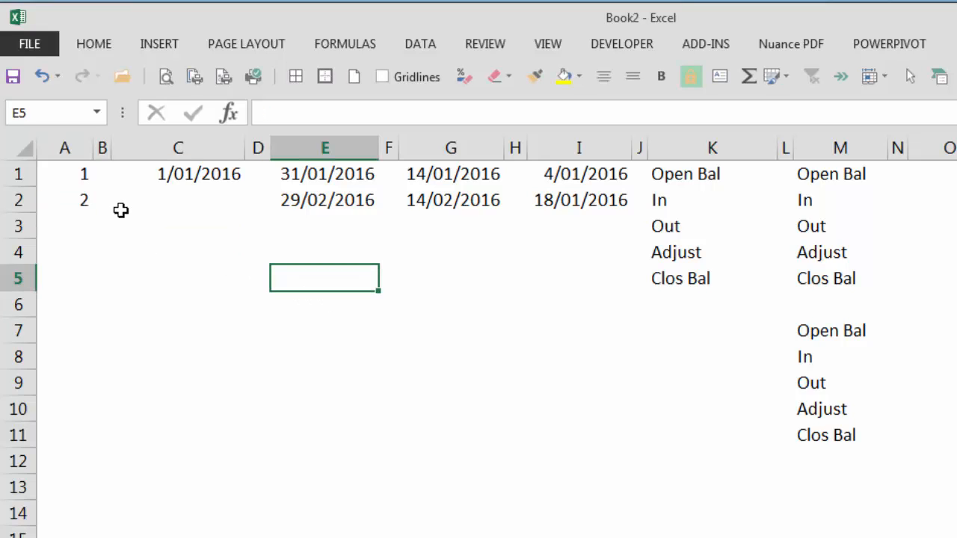
{"action": "left_click_drag", "start_coordinate": [75, 180], "coordinate": [84, 195]}
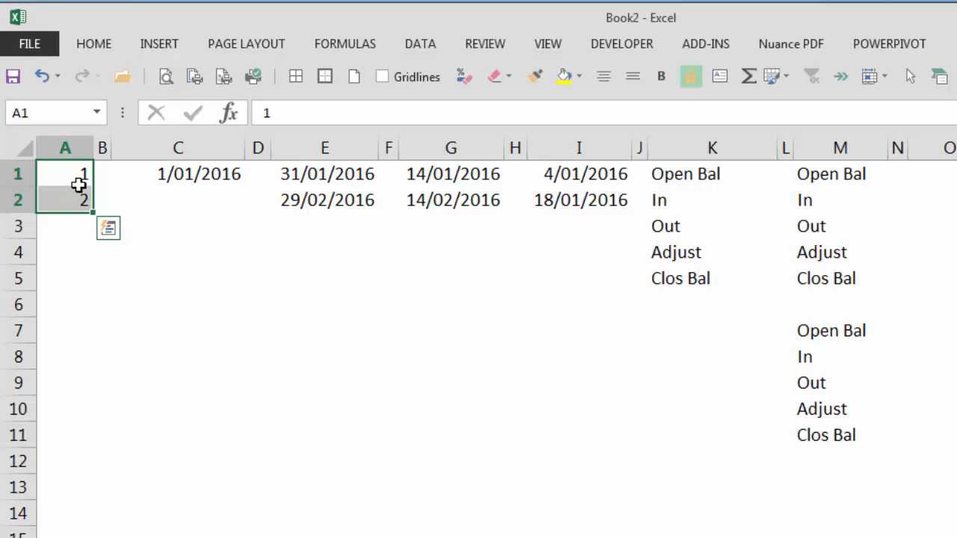
{"action": "left_click_drag", "start_coordinate": [97, 214], "coordinate": [135, 497]}
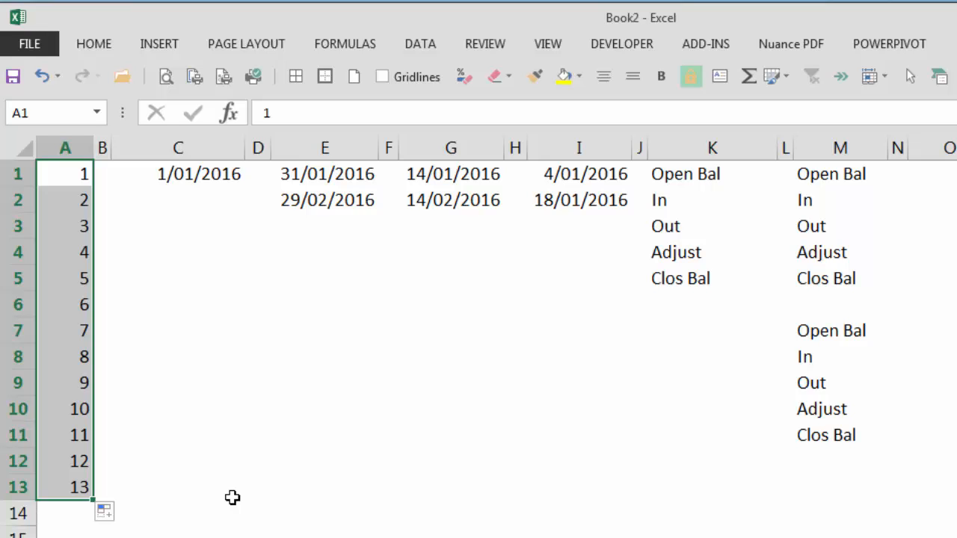
- Set A2 to 11 and extend the A1:A2 series down to A13 in increments of 10
{"action": "left_click", "coordinate": [72, 201]}
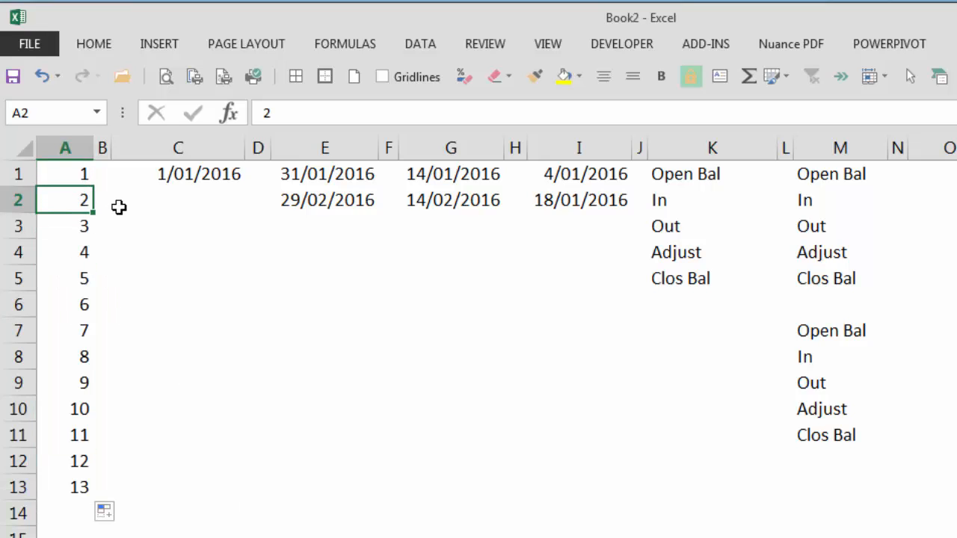
{"action": "type", "text": "11"}
{"action": "key", "text": "Return"}
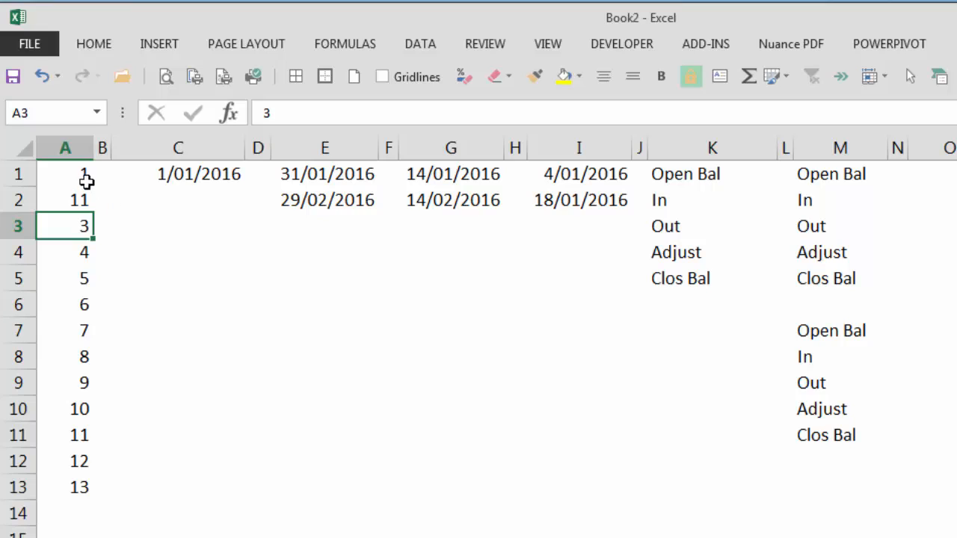
{"action": "left_click_drag", "start_coordinate": [82, 177], "coordinate": [130, 512]}
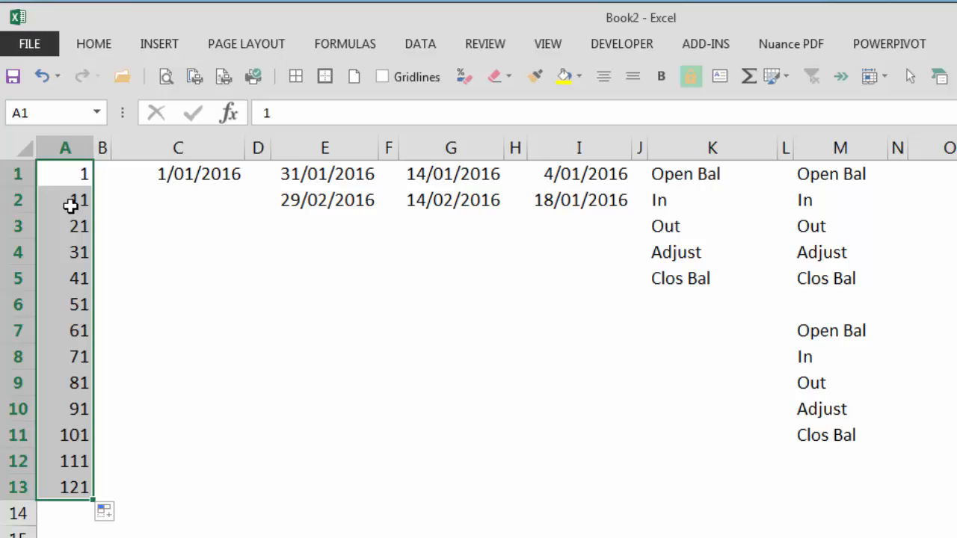
- Clear the numbers in A2:A13 and enter 2 in A2
{"action": "left_click_drag", "start_coordinate": [73, 201], "coordinate": [78, 479]}
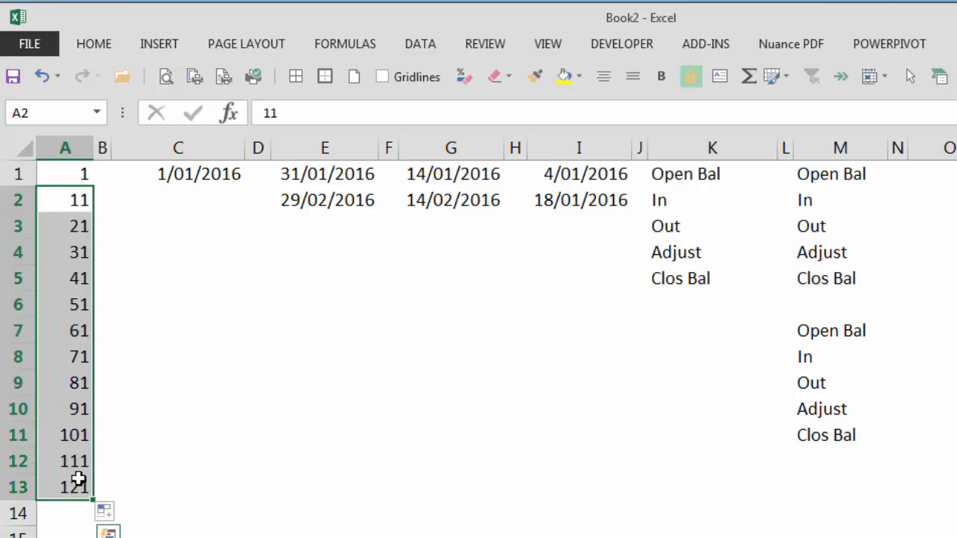
{"action": "key", "text": "Delete"}
{"action": "key", "text": "Up"}
{"action": "key", "text": "Down"}
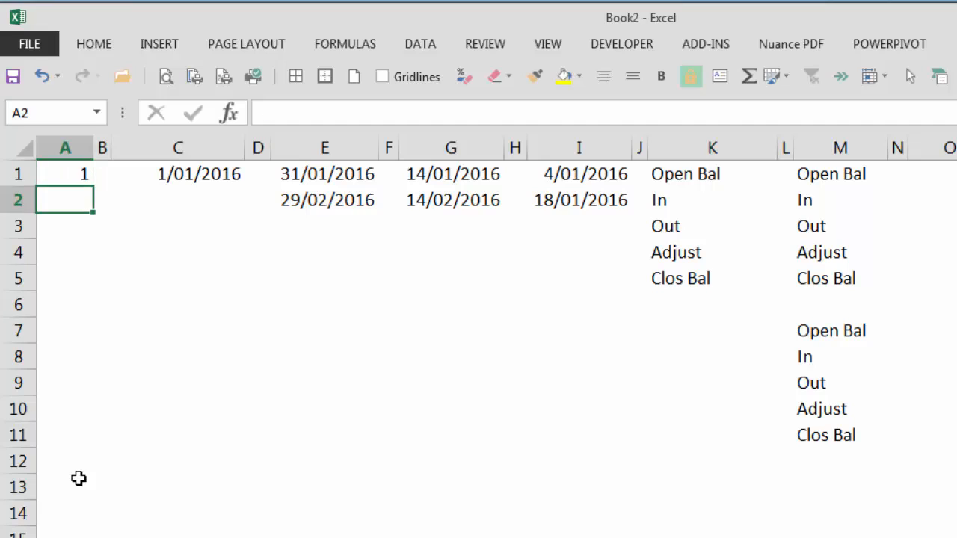
{"action": "type", "text": "2"}
{"action": "key", "text": "Return"}
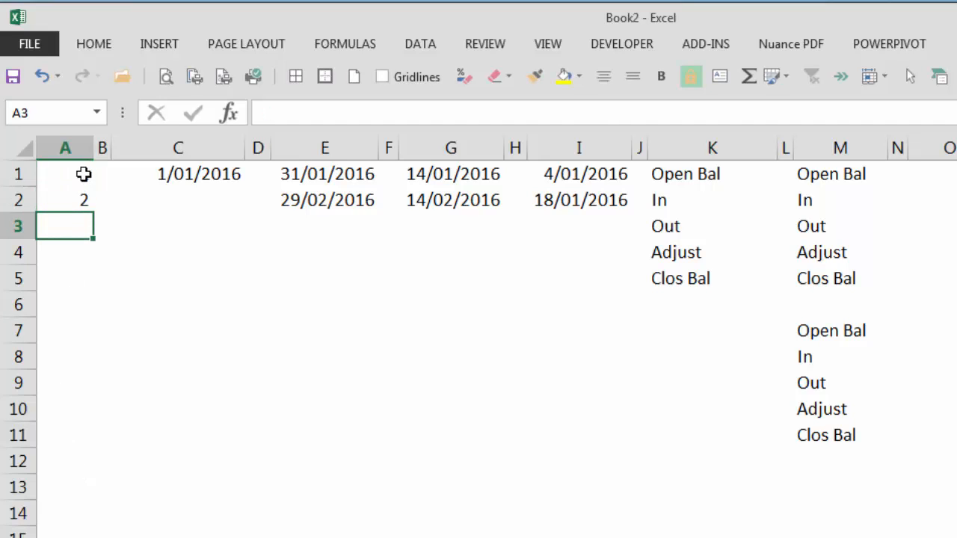
- Extend A1:A3 down to row 15 as a continuing series with blank gaps, and refill it as repeated copies of 1, 2 and blank
{"action": "left_click_drag", "start_coordinate": [82, 174], "coordinate": [117, 218]}
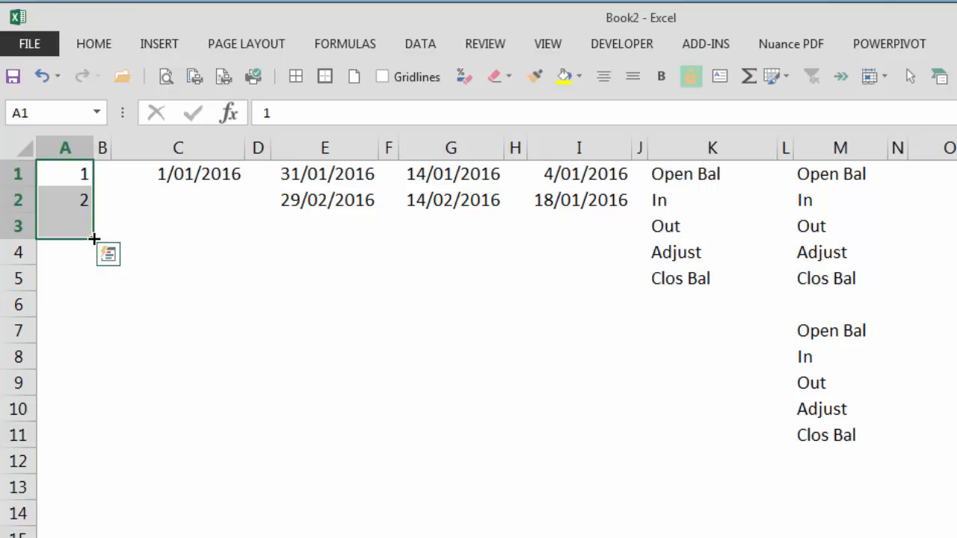
{"action": "left_click_drag", "start_coordinate": [93, 238], "coordinate": [105, 535]}
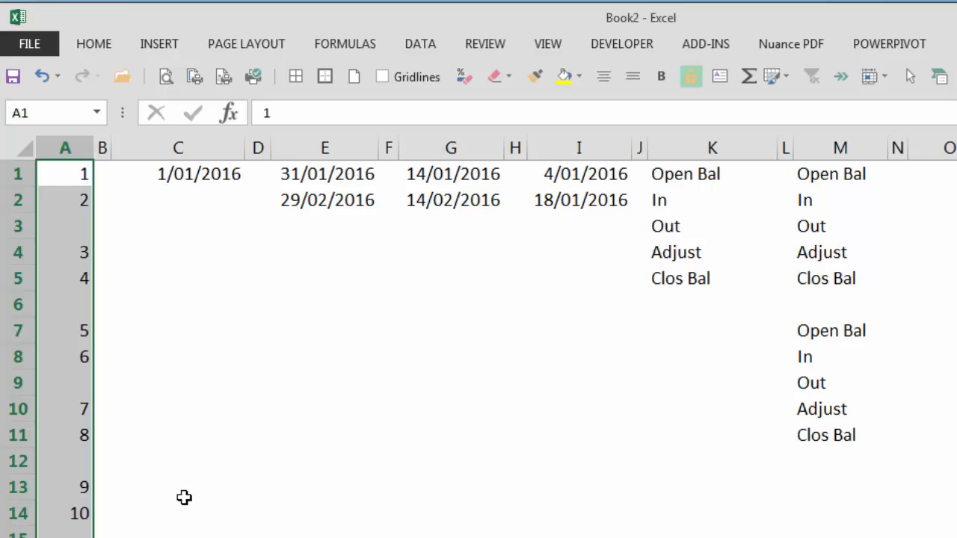
{"action": "left_click_drag", "start_coordinate": [82, 175], "coordinate": [95, 536]}
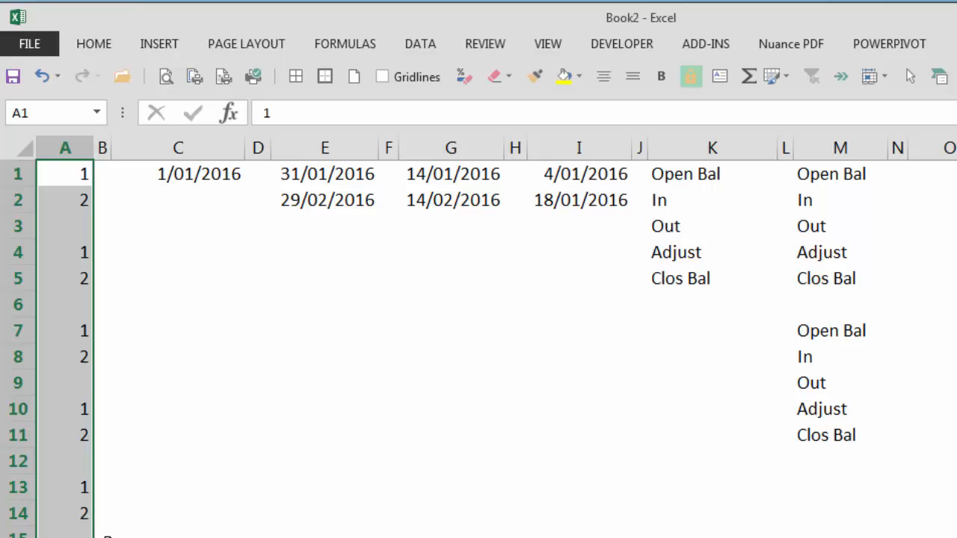
- Enter the date 1/2/16 in C2 below the existing January date
{"action": "left_click", "coordinate": [222, 170]}
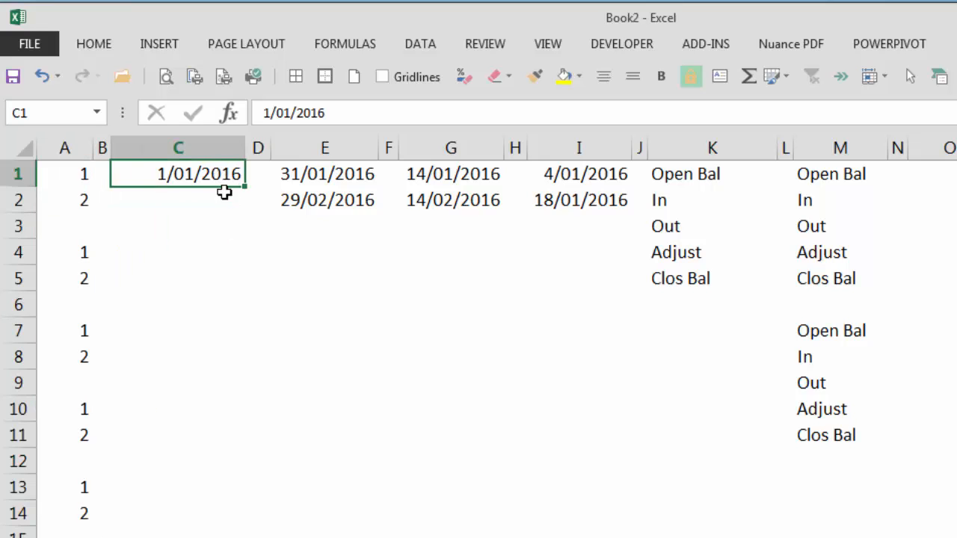
{"action": "left_click", "coordinate": [223, 197]}
{"action": "type", "text": "1"}
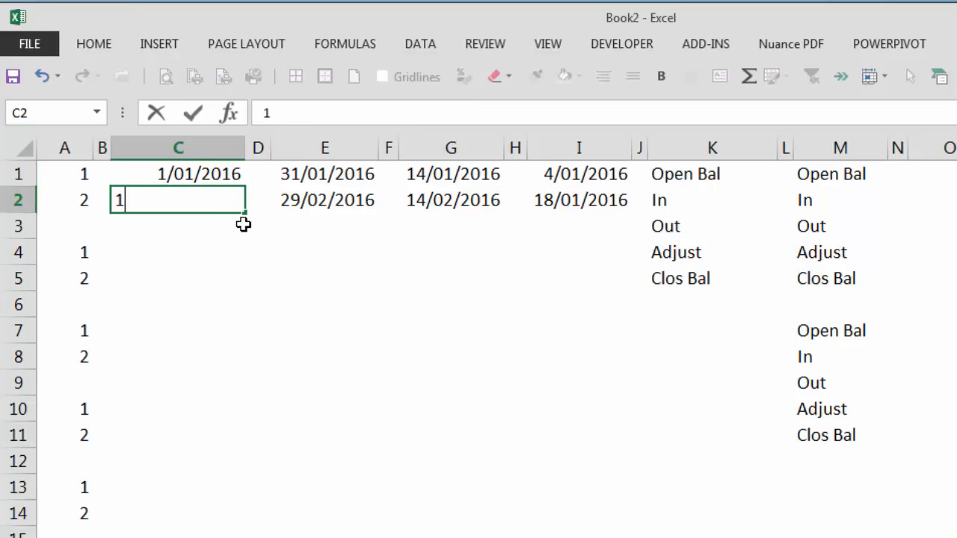
{"action": "type", "text": "/2/1"}
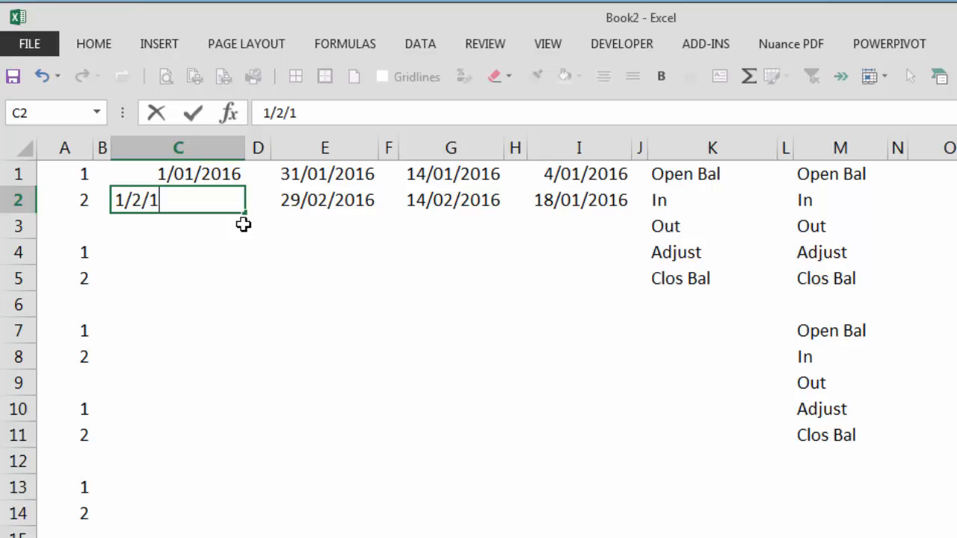
{"action": "type", "text": "5"}
{"action": "key", "text": "BackSpace"}
{"action": "type", "text": "6"}
{"action": "key", "text": "Return"}
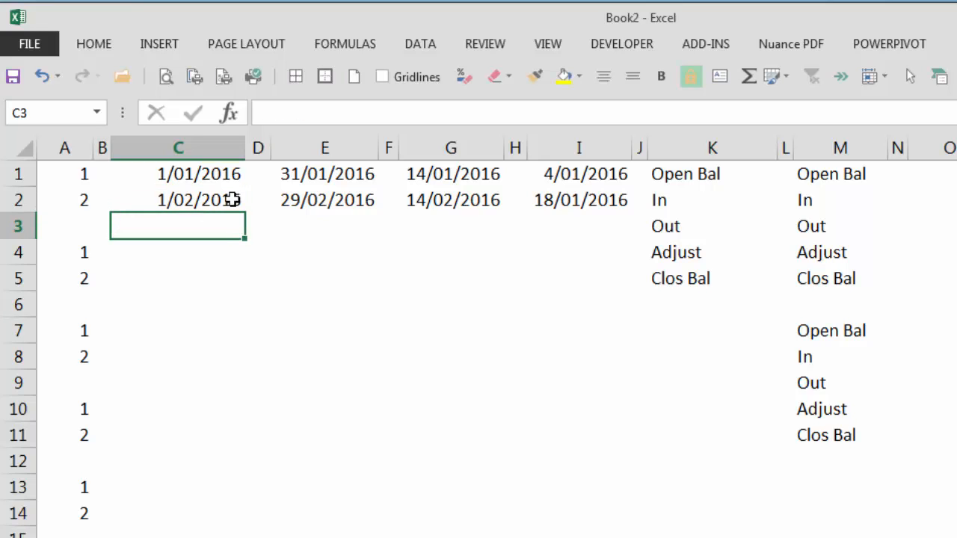
- Extend the first-of-month dates in C1:C2 and the month-end dates in E1:E2 down to row 15
{"action": "left_click_drag", "start_coordinate": [227, 180], "coordinate": [222, 197]}
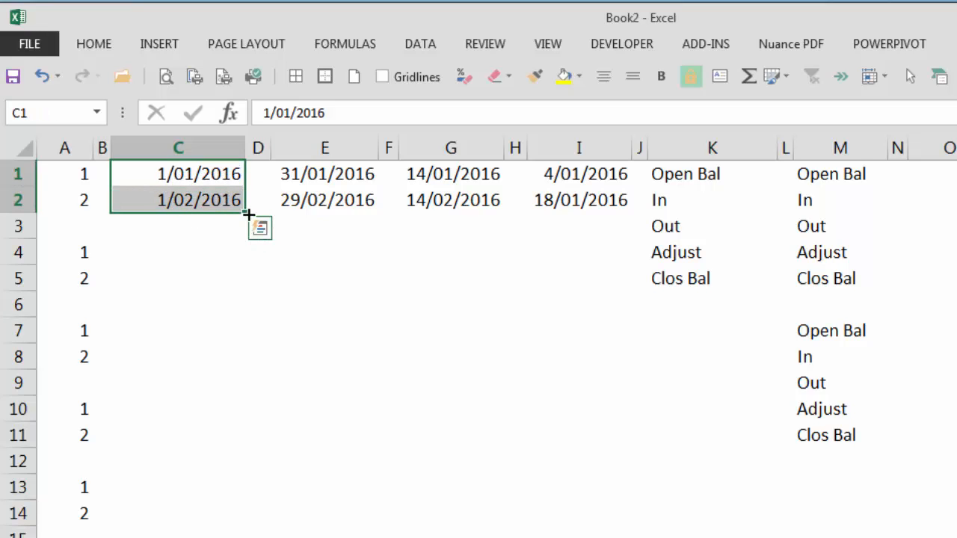
{"action": "left_click_drag", "start_coordinate": [247, 213], "coordinate": [254, 529]}
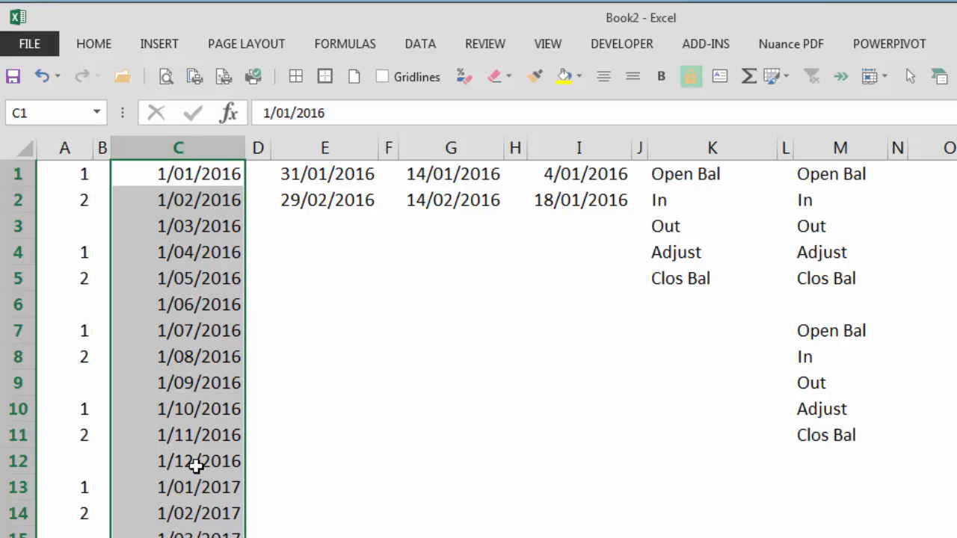
{"action": "left_click_drag", "start_coordinate": [357, 187], "coordinate": [364, 210]}
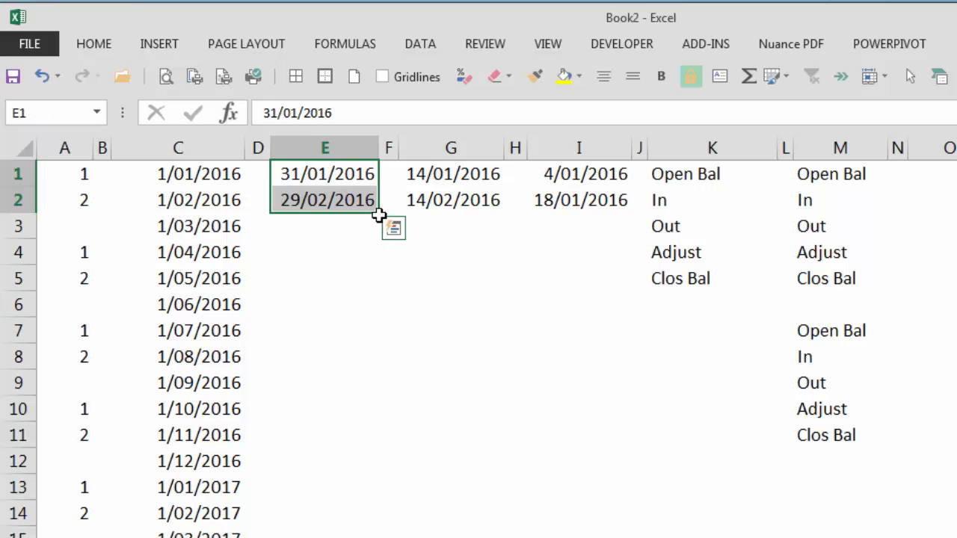
{"action": "left_click_drag", "start_coordinate": [378, 214], "coordinate": [378, 536]}
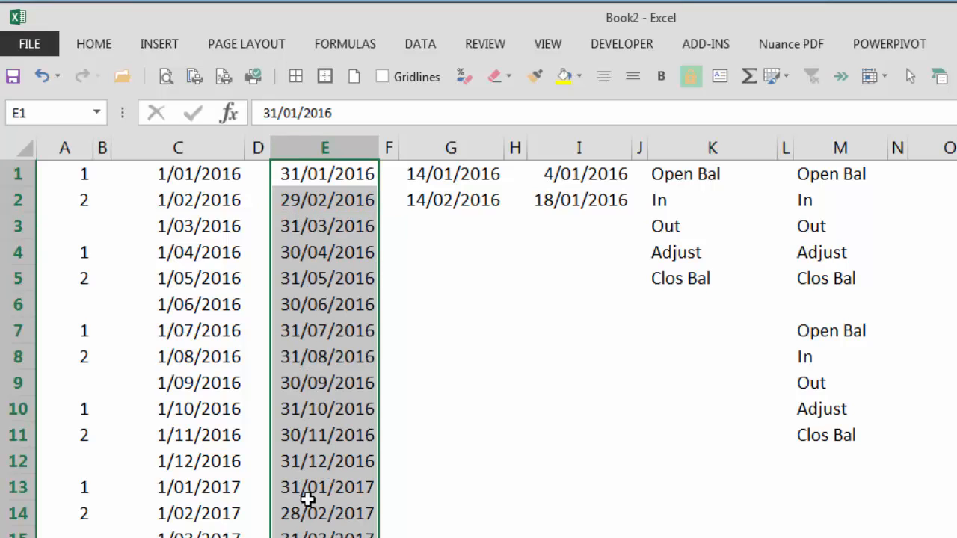
- Extend the monthly dates in G1:G2 and the fortnightly dates in I1:I2 down to row 15
{"action": "left_click", "coordinate": [444, 178]}
{"action": "left_click_drag", "start_coordinate": [443, 178], "coordinate": [445, 201]}
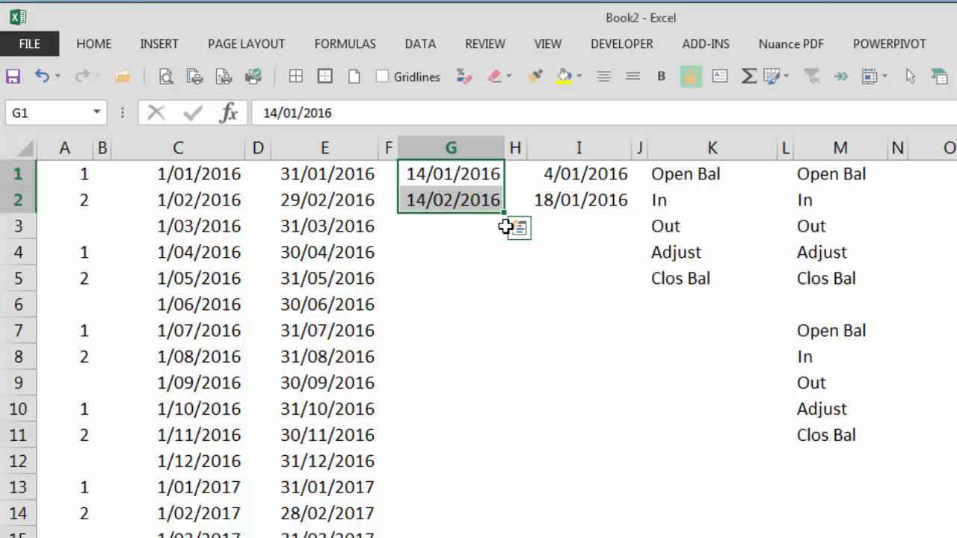
{"action": "left_click_drag", "start_coordinate": [504, 213], "coordinate": [505, 505]}
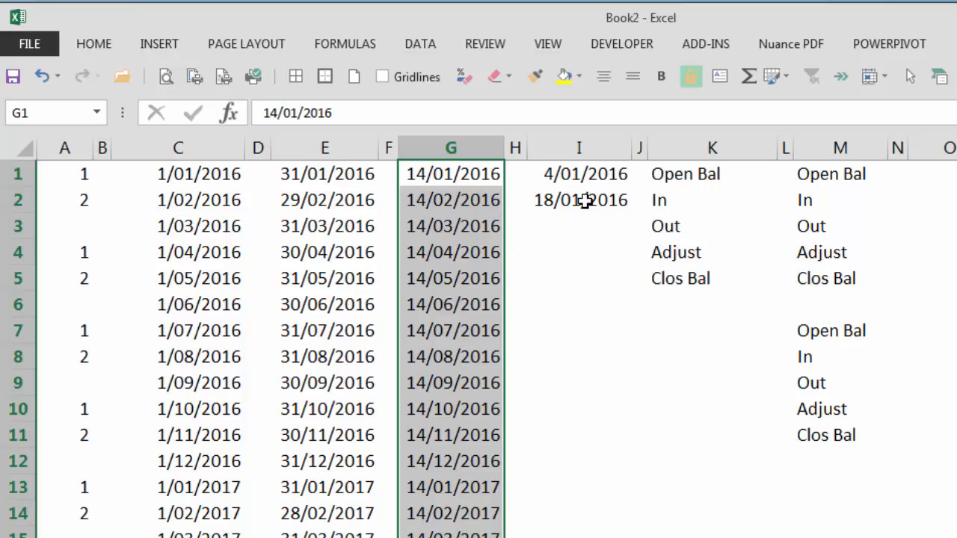
{"action": "left_click_drag", "start_coordinate": [581, 174], "coordinate": [580, 202]}
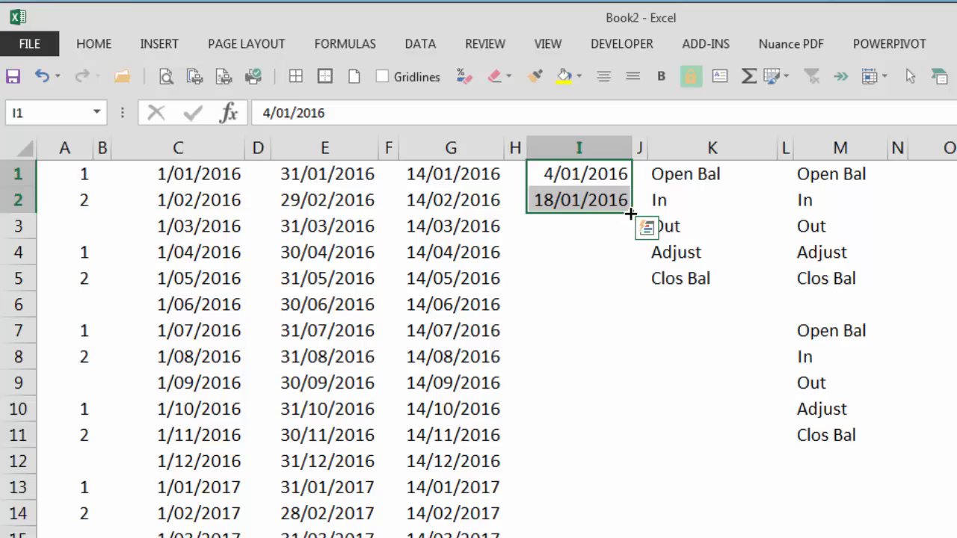
{"action": "left_click_drag", "start_coordinate": [627, 213], "coordinate": [628, 536]}
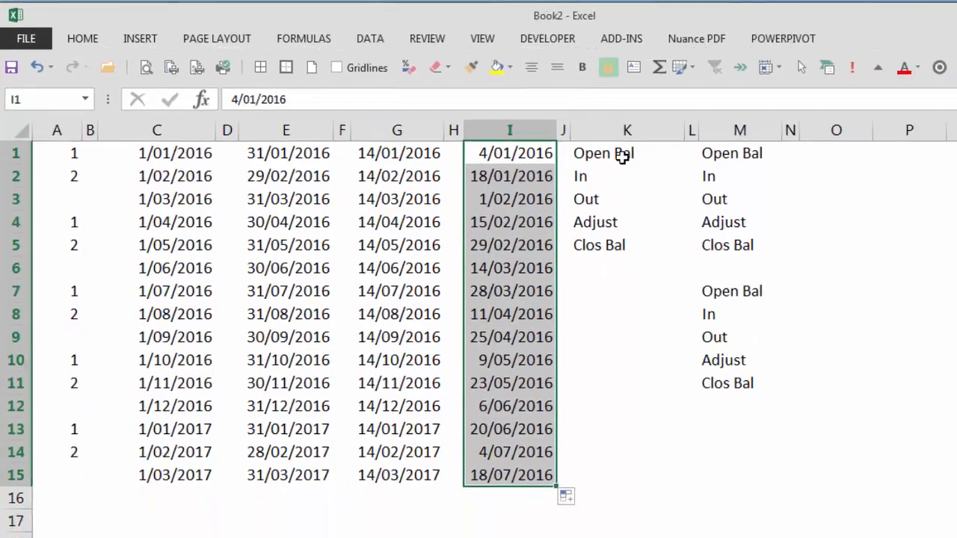
- Repeat the label block with its trailing blank row, K1:K6, down to K18
{"action": "left_click_drag", "start_coordinate": [700, 174], "coordinate": [705, 267]}
{"action": "left_click_drag", "start_coordinate": [532, 199], "coordinate": [533, 229]}
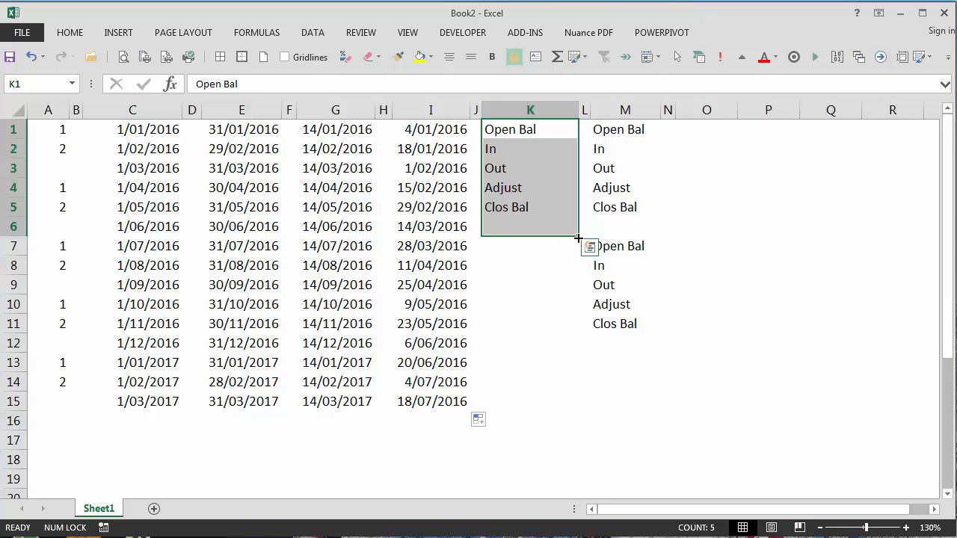
{"action": "left_click_drag", "start_coordinate": [578, 238], "coordinate": [564, 471]}
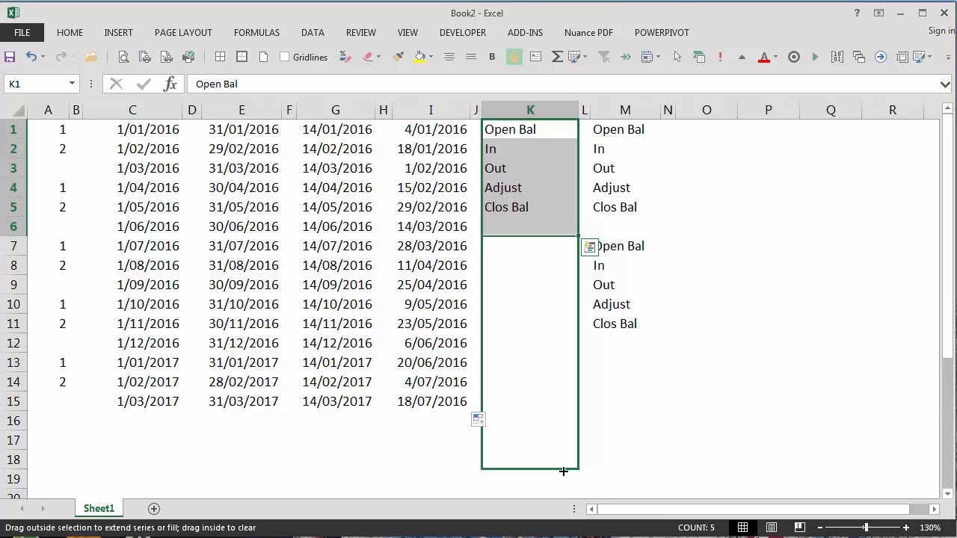
{"action": "left_click_drag", "start_coordinate": [563, 471], "coordinate": [563, 471]}
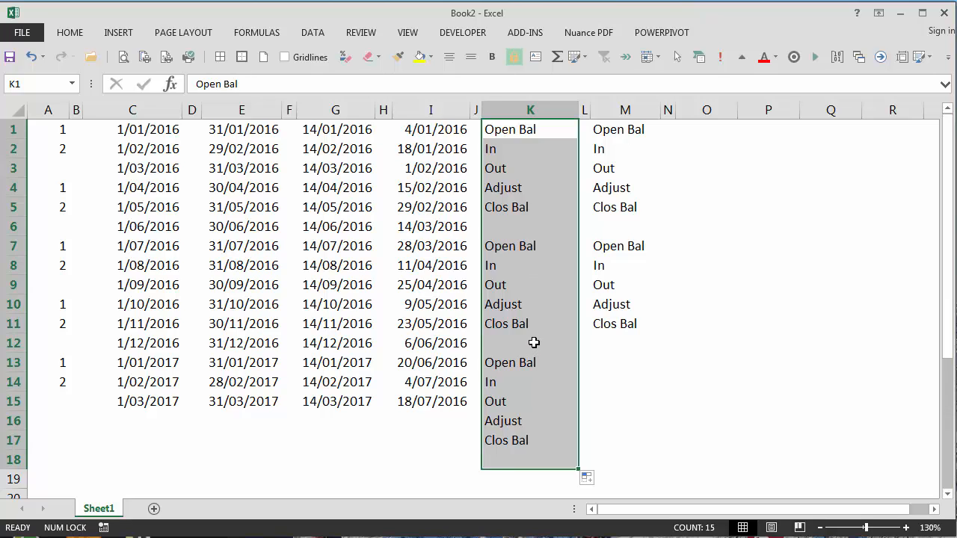
- Inspect the formula in M7 and fill the linked label block M7:M12, including the blank row, down to M18
{"action": "left_click_drag", "start_coordinate": [607, 246], "coordinate": [607, 285]}
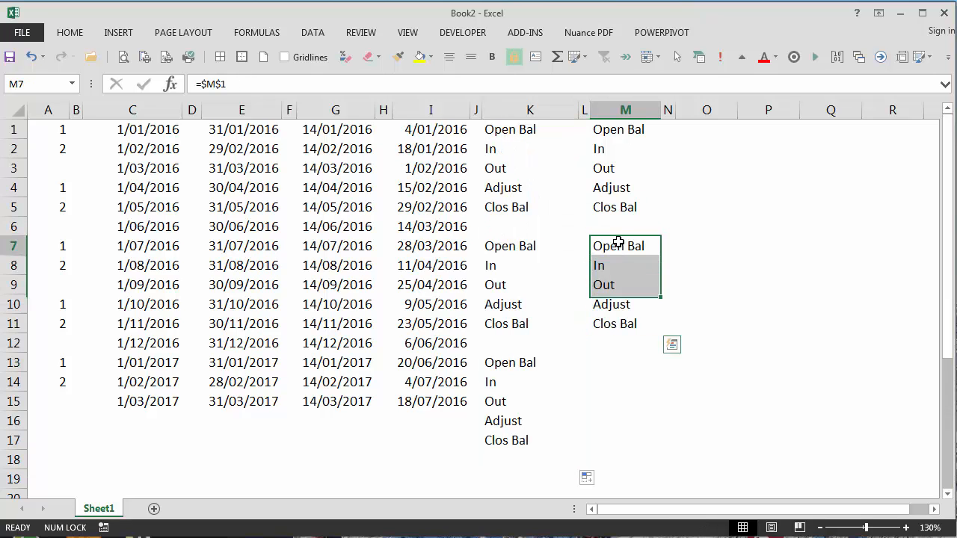
{"action": "left_click", "coordinate": [617, 243]}
{"action": "key", "text": "F2"}
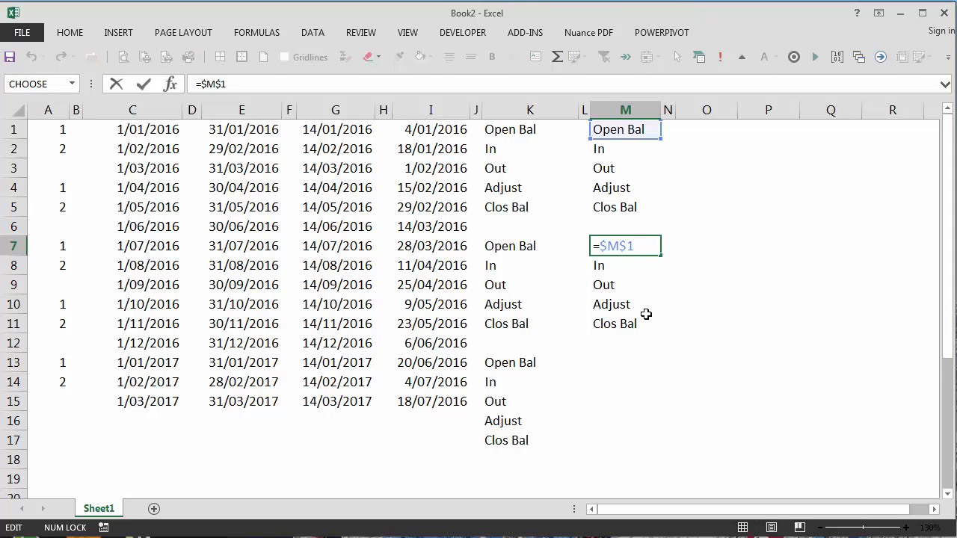
{"action": "key", "text": "Escape"}
{"action": "left_click_drag", "start_coordinate": [633, 247], "coordinate": [661, 468]}
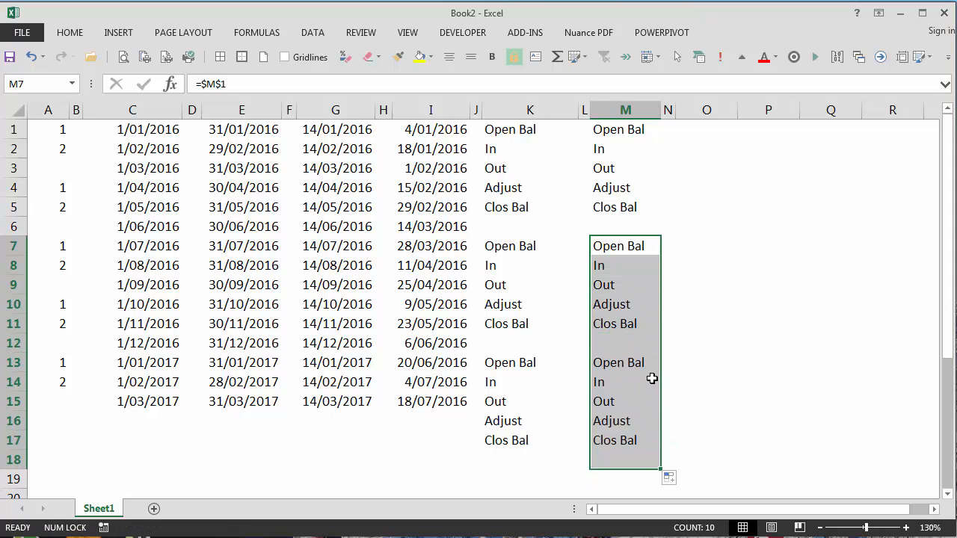